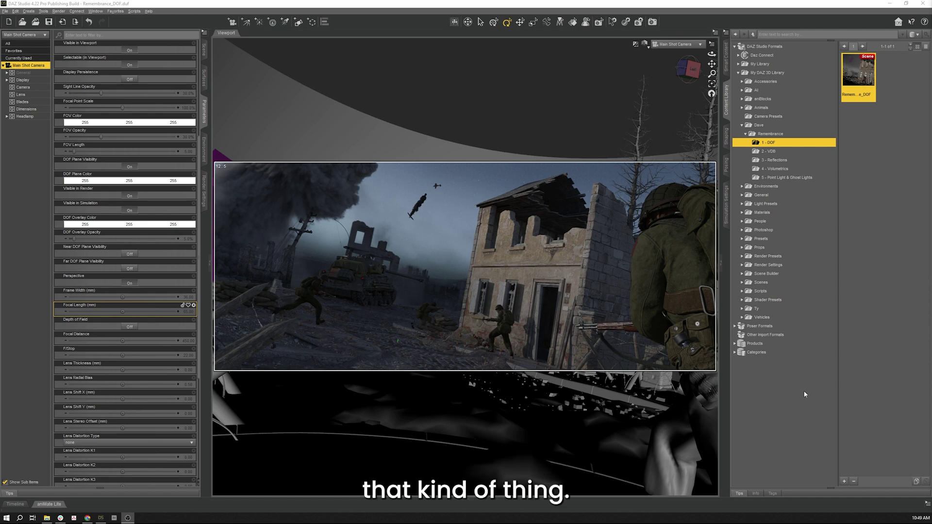
Show the Scene node list and change the viewport draw style from NVIDIA Iray to Texture Shaded.
{"action": "left_click", "coordinate": [204, 53]}
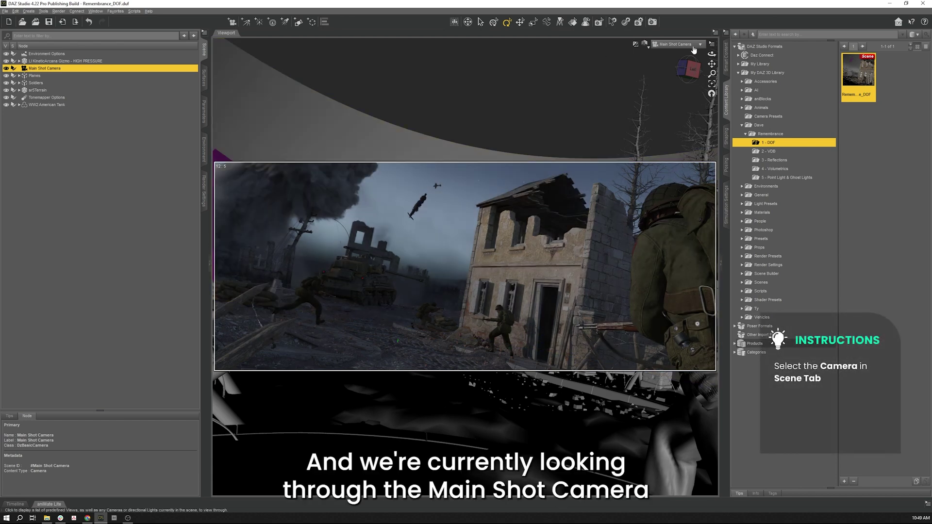
{"action": "left_click", "coordinate": [646, 44]}
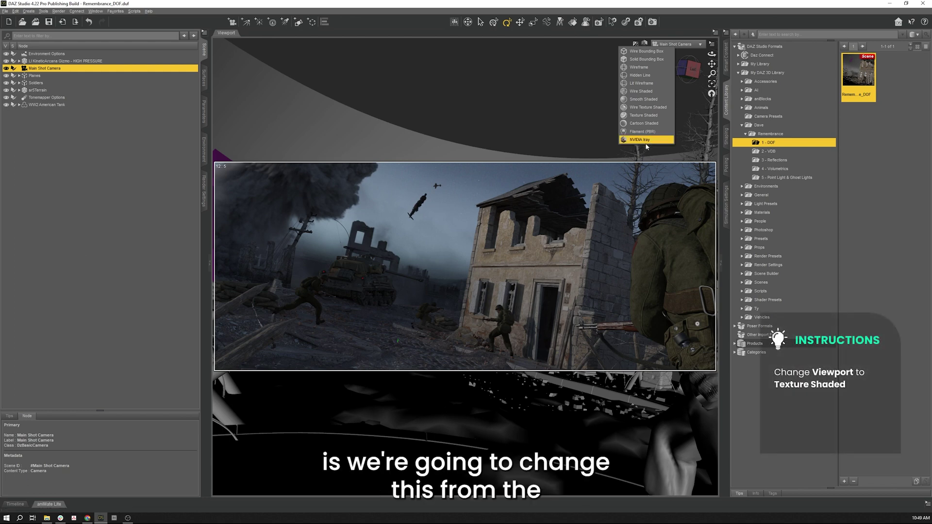
{"action": "left_click", "coordinate": [640, 116]}
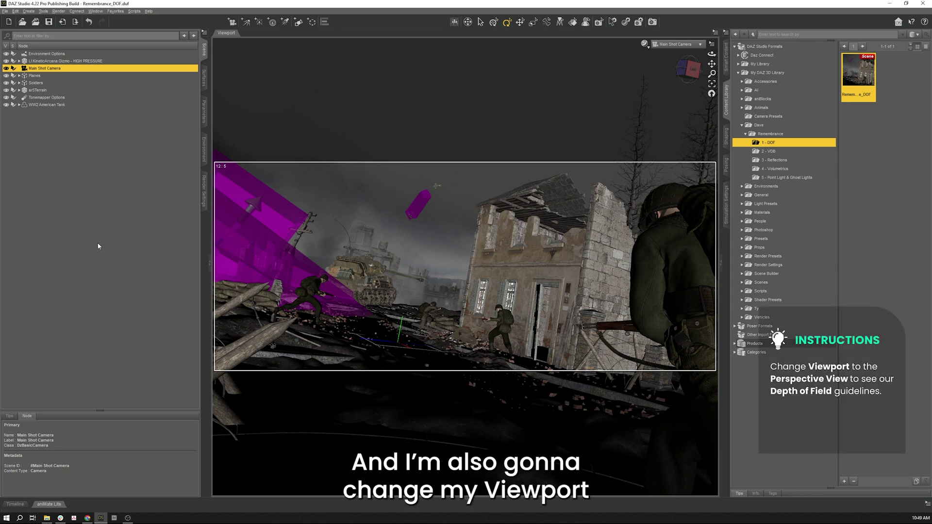
Look through the Perspective View instead of the Main Shot Camera and clear the camera selection.
{"action": "left_click", "coordinate": [676, 44]}
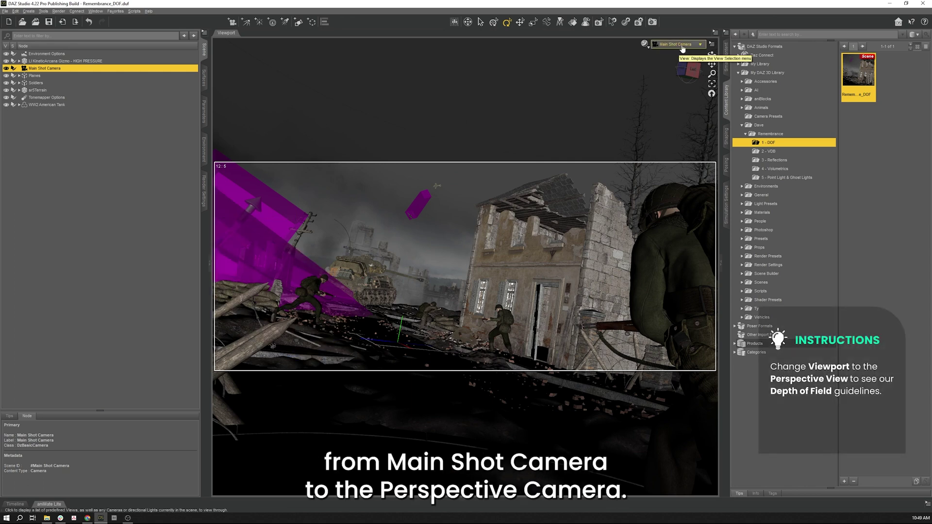
{"action": "left_click", "coordinate": [681, 50]}
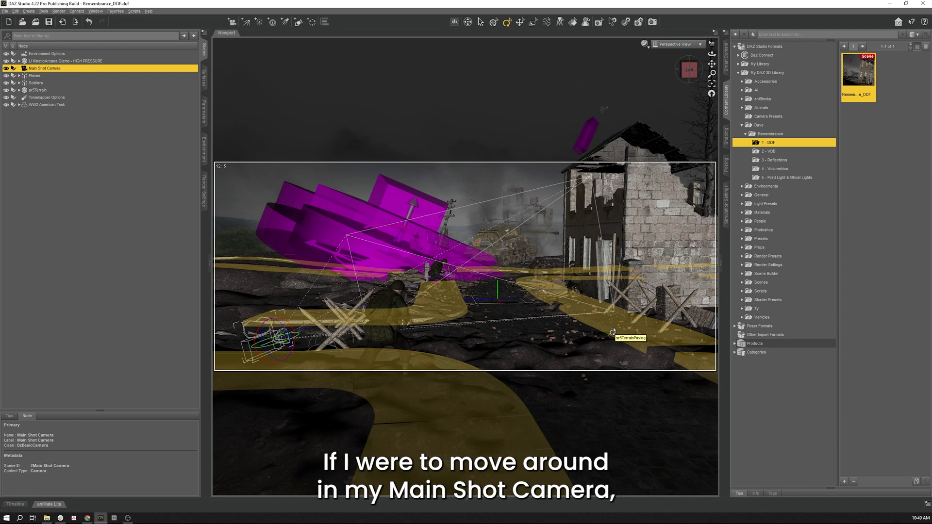
{"action": "left_click", "coordinate": [677, 47]}
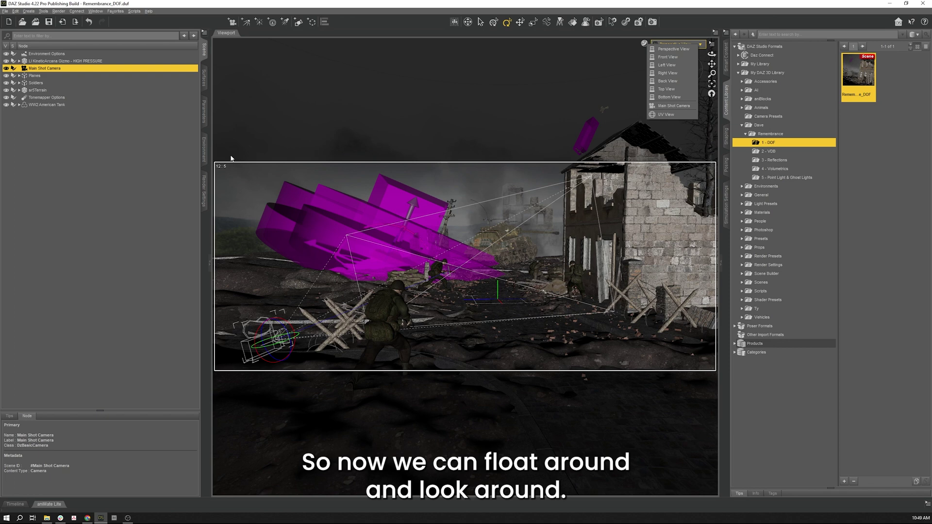
{"action": "left_click", "coordinate": [134, 225]}
{"action": "left_click", "coordinate": [134, 225]}
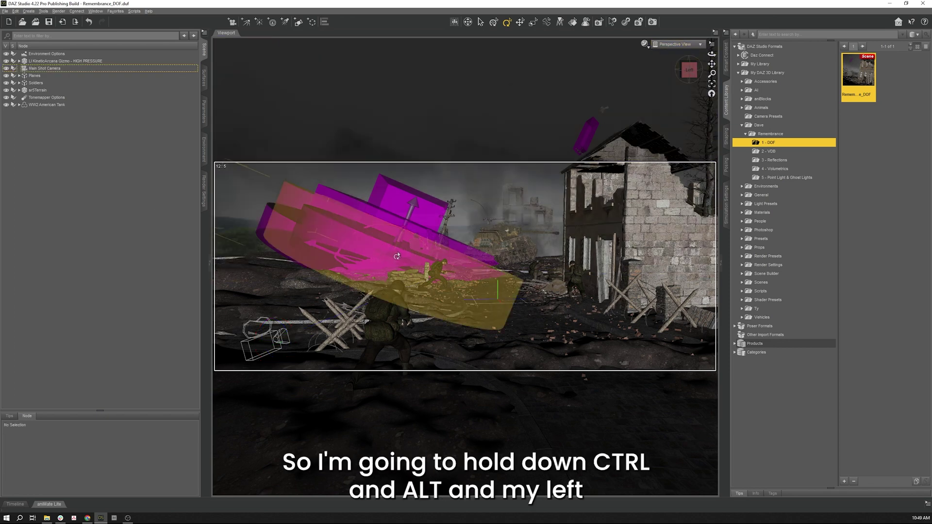
Orbit and zoom out to look down on the village from above.
{"action": "left_click_drag", "start_coordinate": [434, 268], "coordinate": [408, 271], "text": "ctrl+alt"}
{"action": "scroll", "coordinate": [517, 284], "scroll_direction": "up", "scroll_amount": 5}
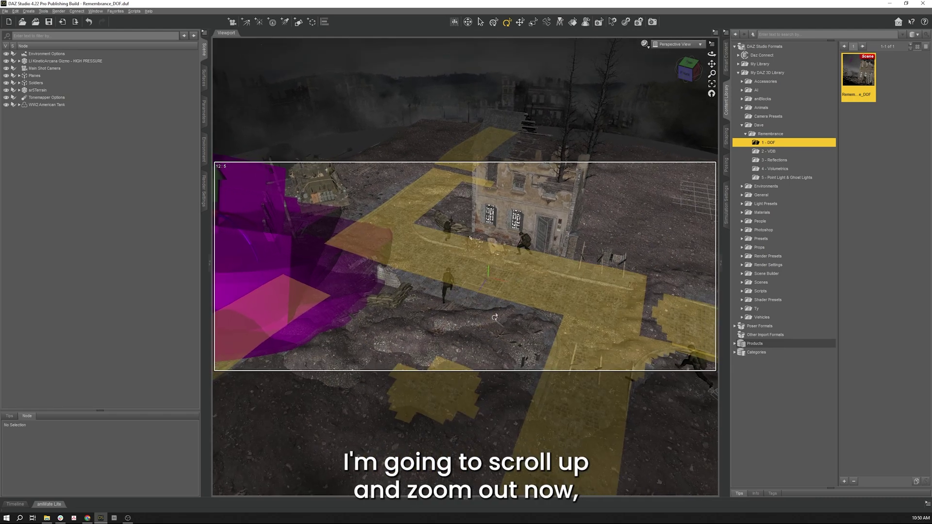
{"action": "scroll", "coordinate": [494, 317], "scroll_direction": "up", "scroll_amount": 3}
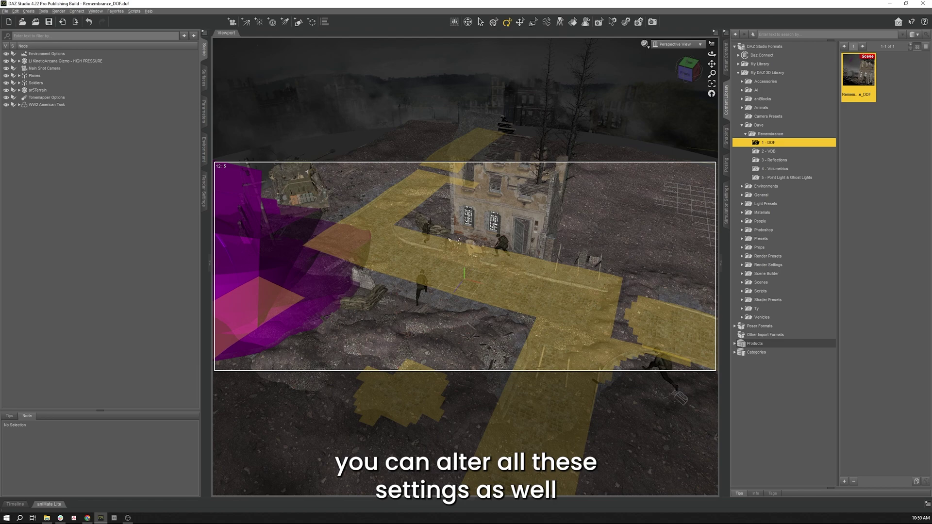
{"action": "scroll", "coordinate": [456, 287], "scroll_direction": "up", "scroll_amount": 2}
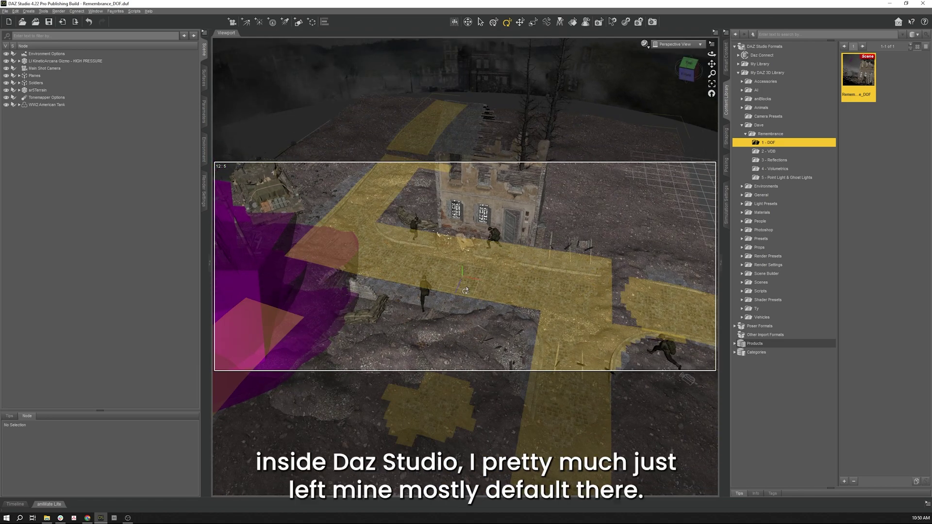
{"action": "scroll", "coordinate": [456, 288], "scroll_direction": "up", "scroll_amount": 2}
{"action": "scroll", "coordinate": [464, 290], "scroll_direction": "up", "scroll_amount": 2}
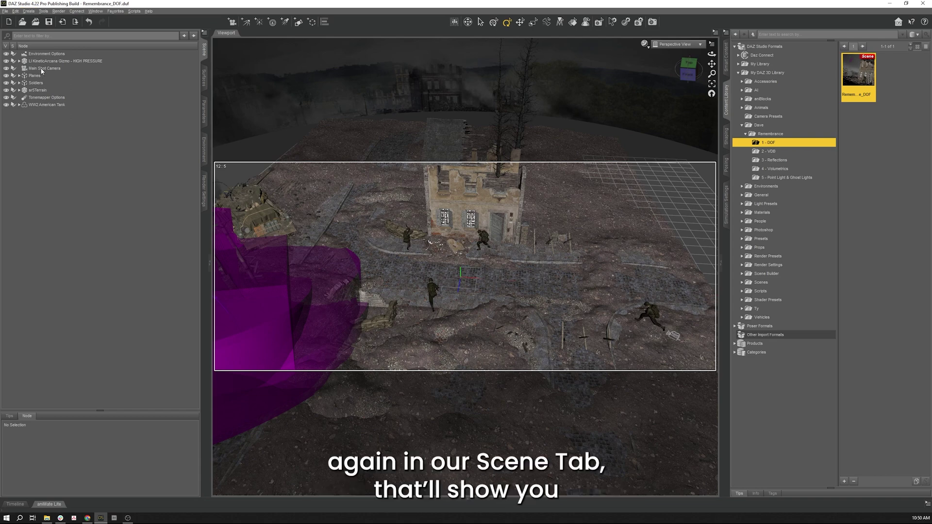
Select the Main Shot Camera and list its parameters, with Depth of Field Off.
{"action": "left_click", "coordinate": [42, 69]}
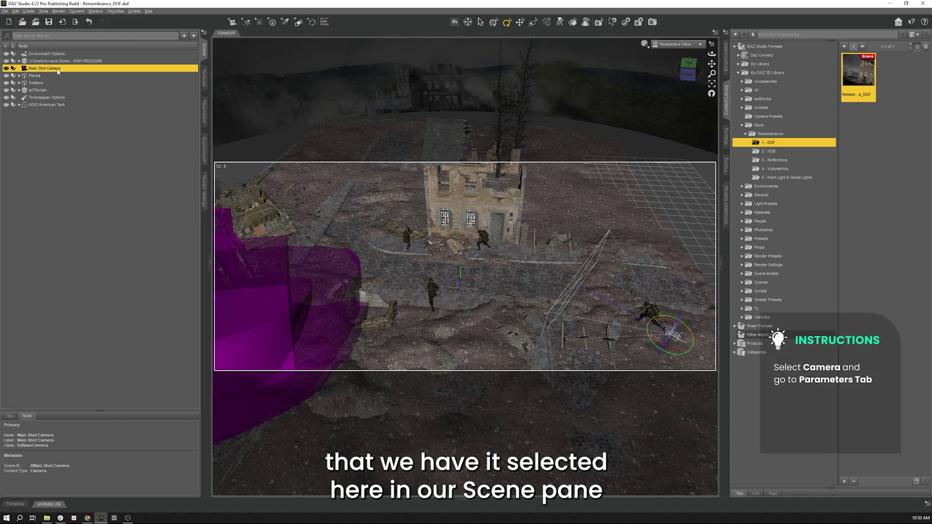
{"action": "left_click", "coordinate": [203, 113]}
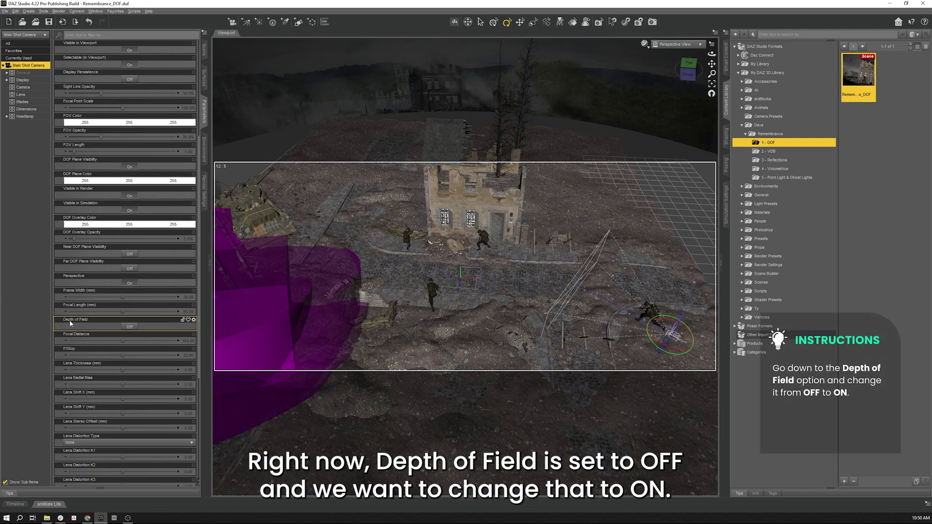
Turn the Main Shot Camera's Depth of Field On and raise FOV Opacity to 100%.
{"action": "left_click", "coordinate": [130, 327]}
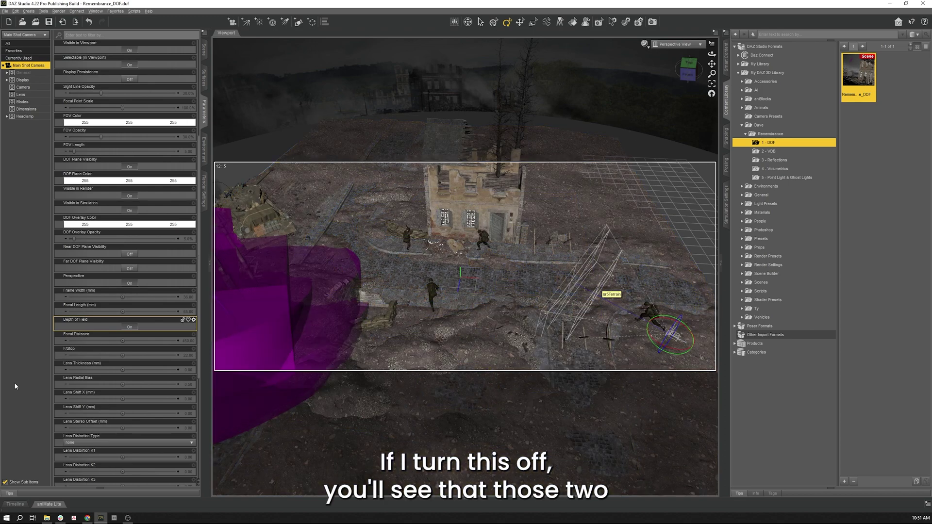
{"action": "left_click", "coordinate": [129, 328]}
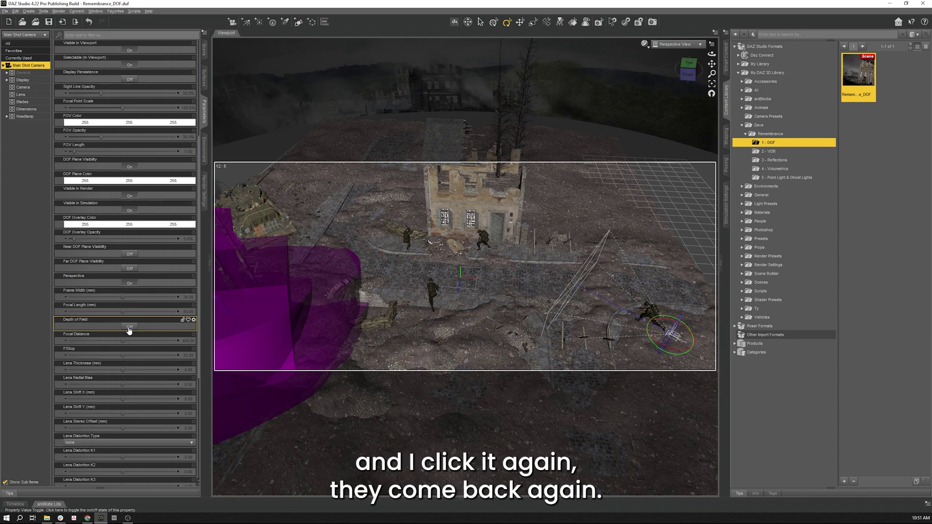
{"action": "left_click", "coordinate": [129, 327]}
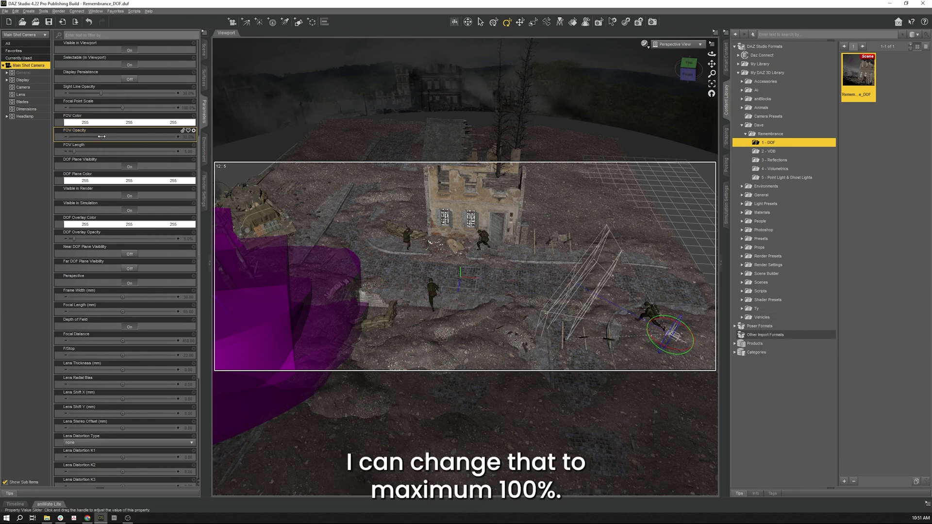
{"action": "left_click_drag", "start_coordinate": [101, 136], "coordinate": [189, 137]}
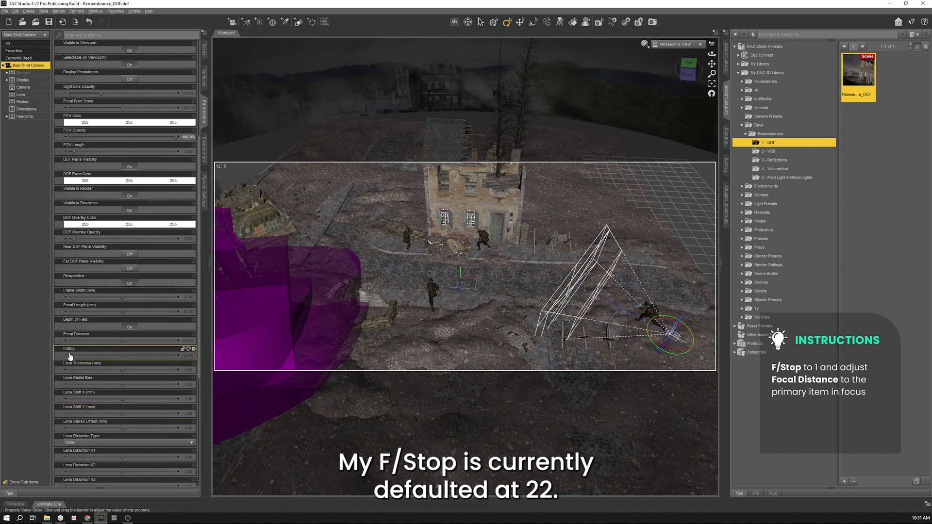
Set the Main Shot Camera's F/Stop to 1.00.
{"action": "left_click", "coordinate": [186, 357]}
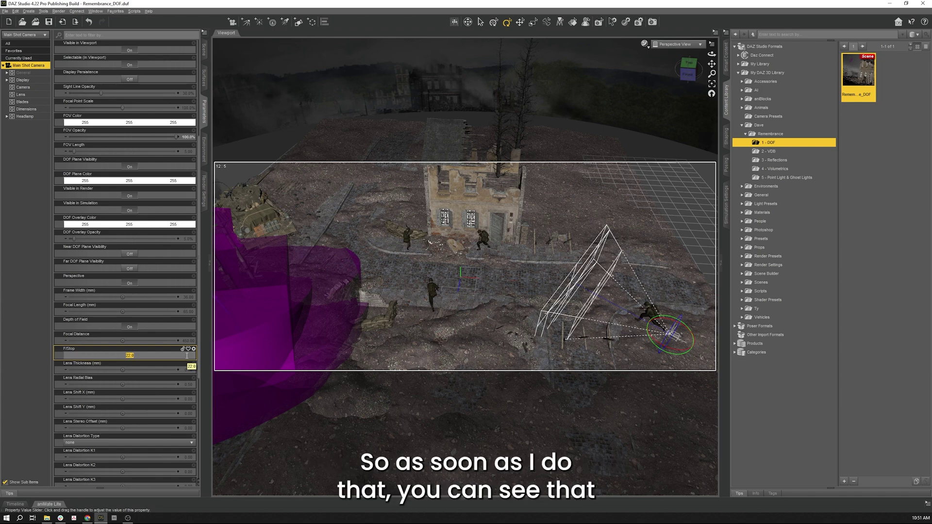
{"action": "type", "text": "1"}
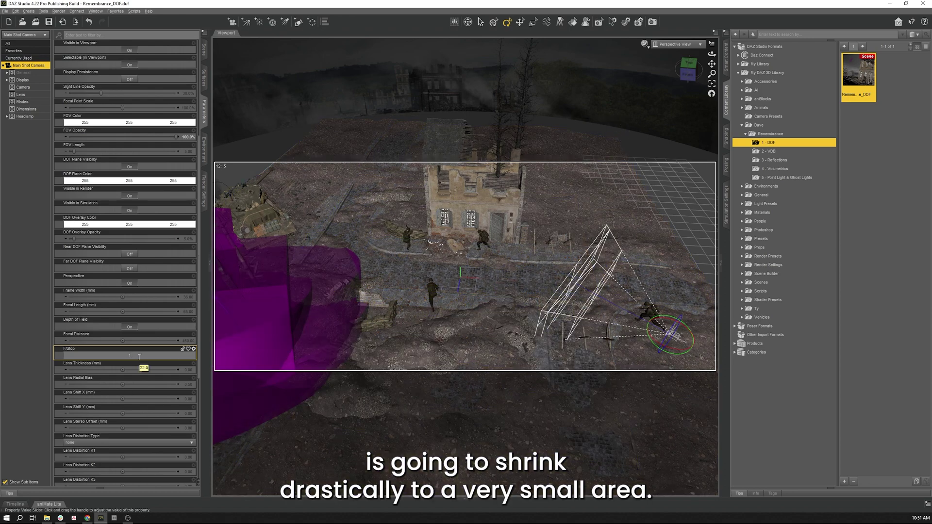
{"action": "key", "text": "Return"}
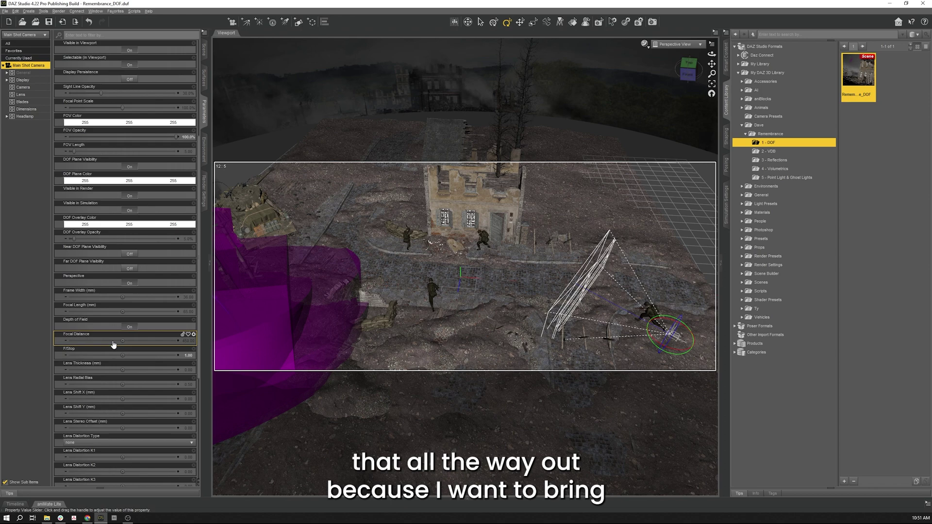
Push the camera's focal distance out to about 1600, past the ruined building.
{"action": "left_click_drag", "start_coordinate": [121, 341], "coordinate": [160, 341]}
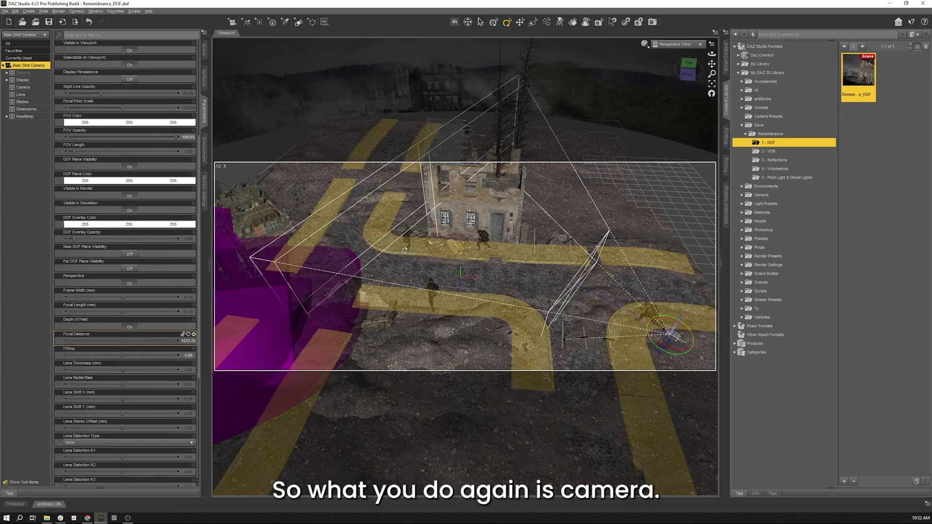
{"action": "left_click_drag", "start_coordinate": [415, 263], "coordinate": [454, 321]}
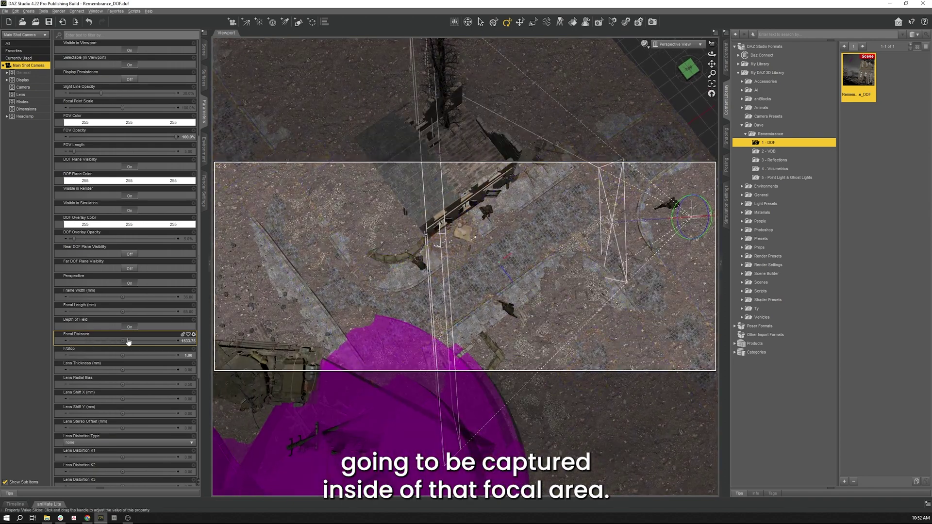
{"action": "left_click_drag", "start_coordinate": [122, 340], "coordinate": [148, 340]}
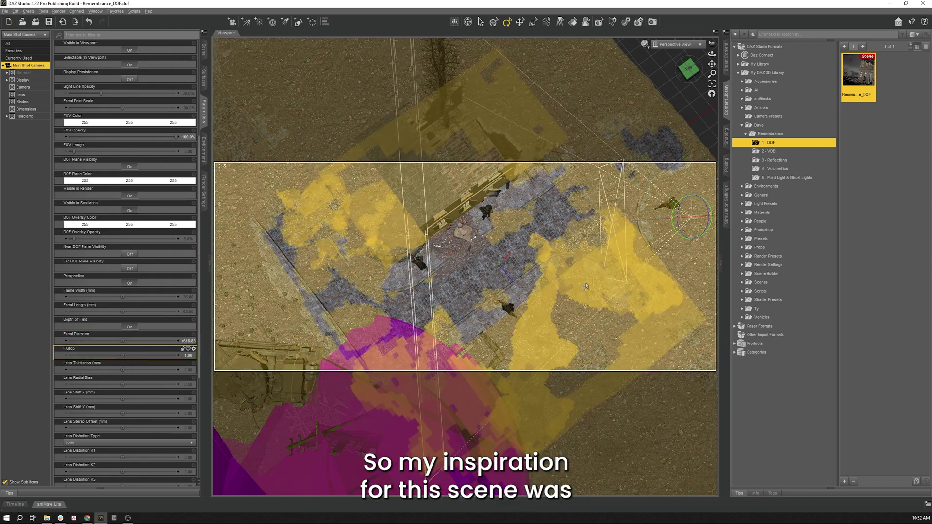
{"action": "left_click_drag", "start_coordinate": [586, 286], "coordinate": [572, 301]}
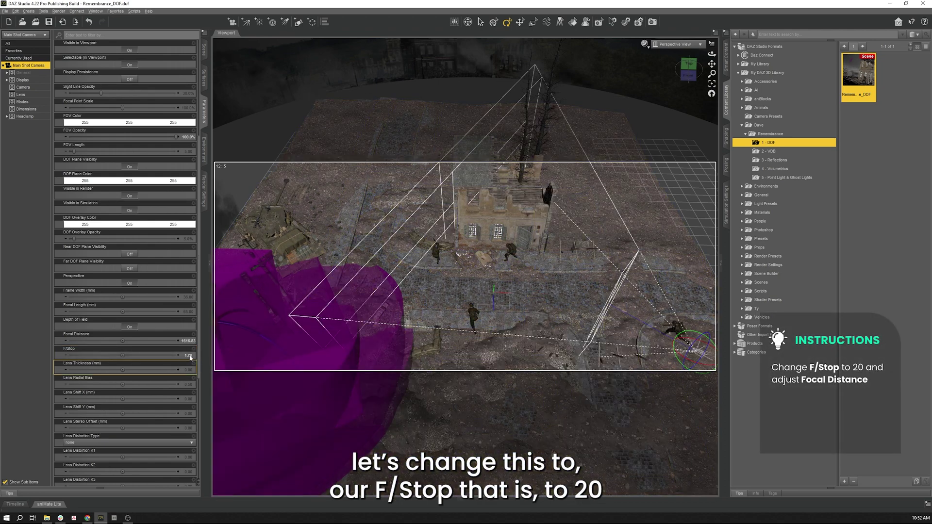
Set the Main Shot Camera's F/Stop to 20.
{"action": "left_click", "coordinate": [189, 355]}
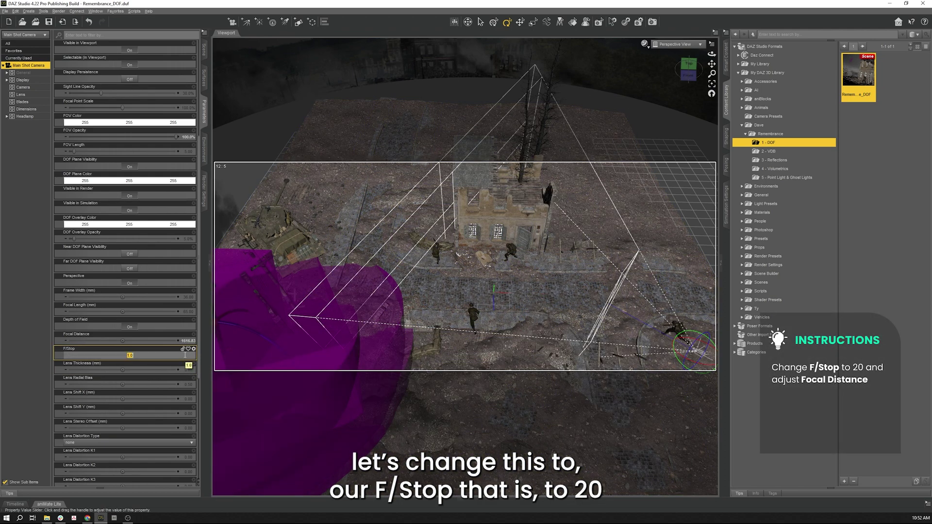
{"action": "type", "text": "20"}
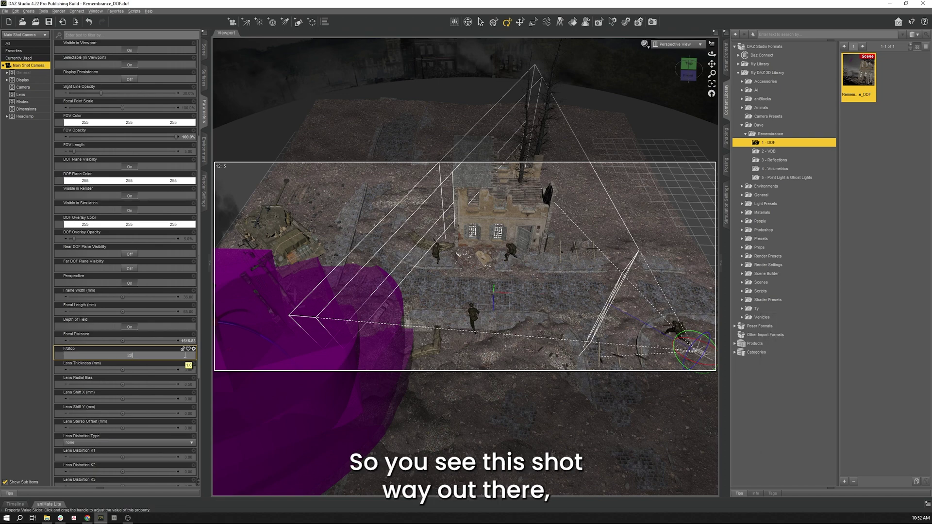
{"action": "key", "text": "Return"}
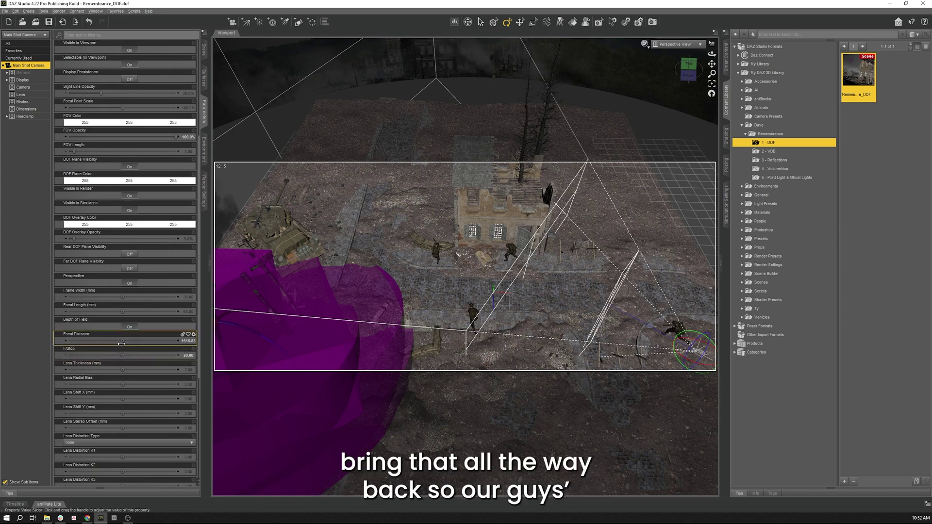
Pull the focal distance back to about 1094, bringing the DOF planes closer.
{"action": "left_click_drag", "start_coordinate": [122, 341], "coordinate": [77, 341]}
{"action": "left_click_drag", "start_coordinate": [327, 339], "coordinate": [404, 263], "text": "alt"}
{"action": "left_click_drag", "start_coordinate": [97, 341], "coordinate": [104, 341]}
{"action": "left_click_drag", "start_coordinate": [544, 272], "coordinate": [570, 329], "text": "alt"}
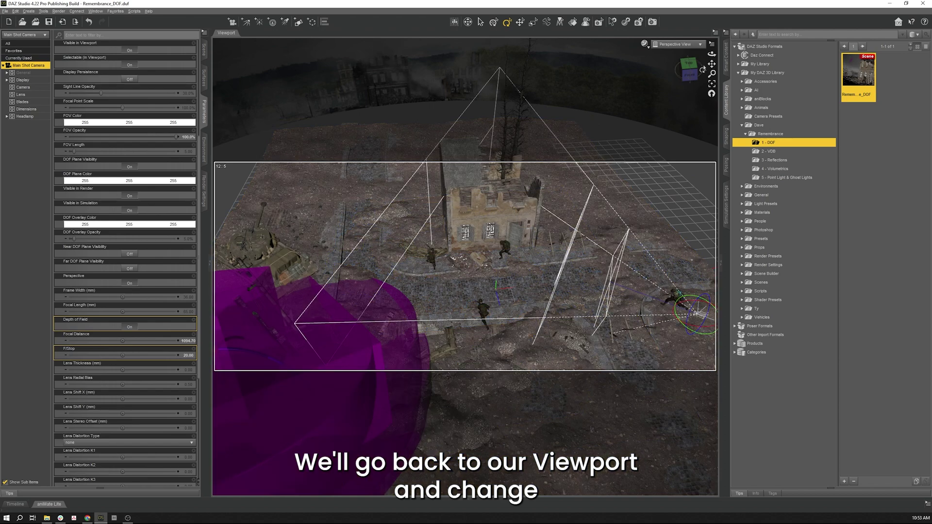
Look through the Main Shot Camera with the NVIDIA Iray draw style preview.
{"action": "left_click", "coordinate": [677, 44]}
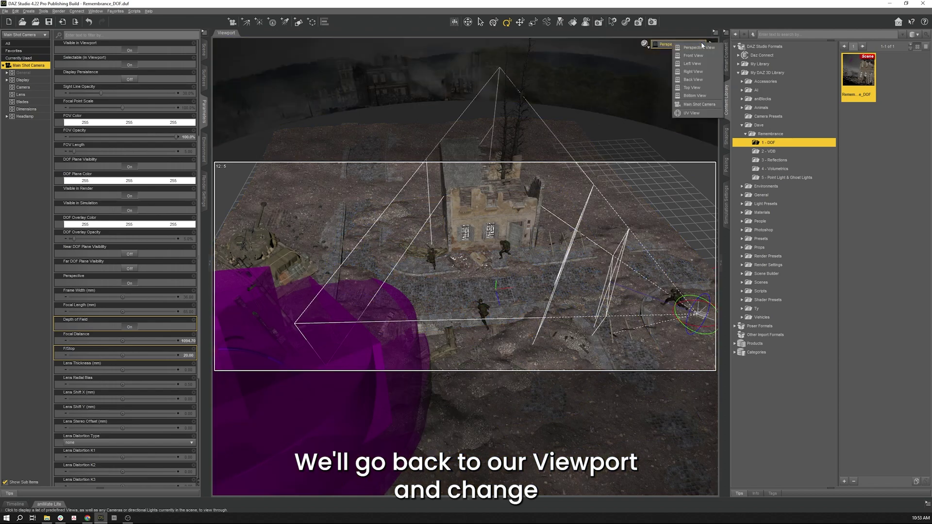
{"action": "left_click", "coordinate": [687, 104]}
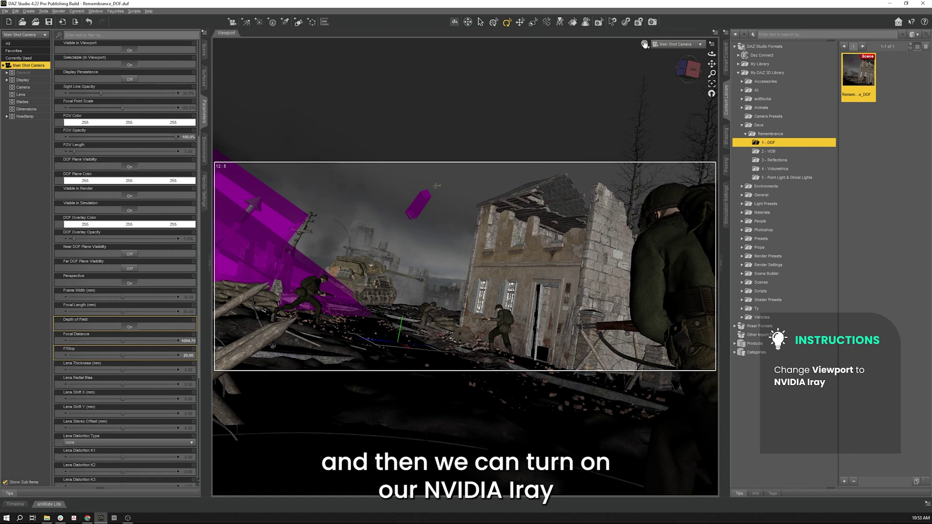
{"action": "left_click", "coordinate": [646, 46]}
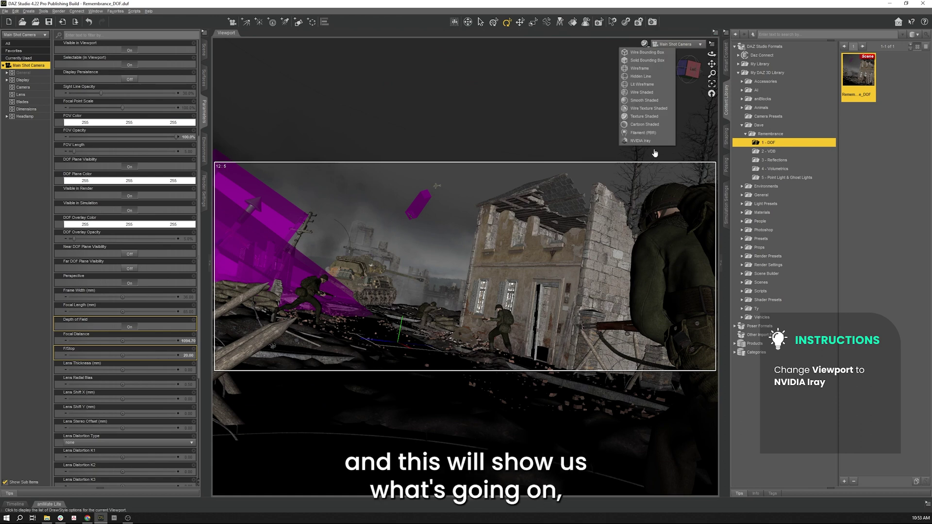
{"action": "left_click", "coordinate": [641, 141]}
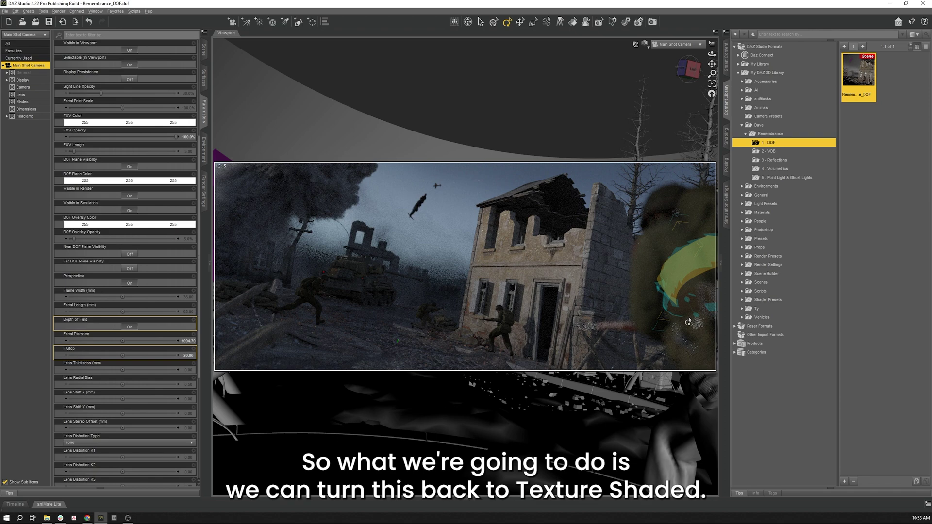
Return the viewport to Texture Shaded while staying in the Main Shot Camera view.
{"action": "left_click", "coordinate": [645, 44]}
{"action": "left_click", "coordinate": [643, 121]}
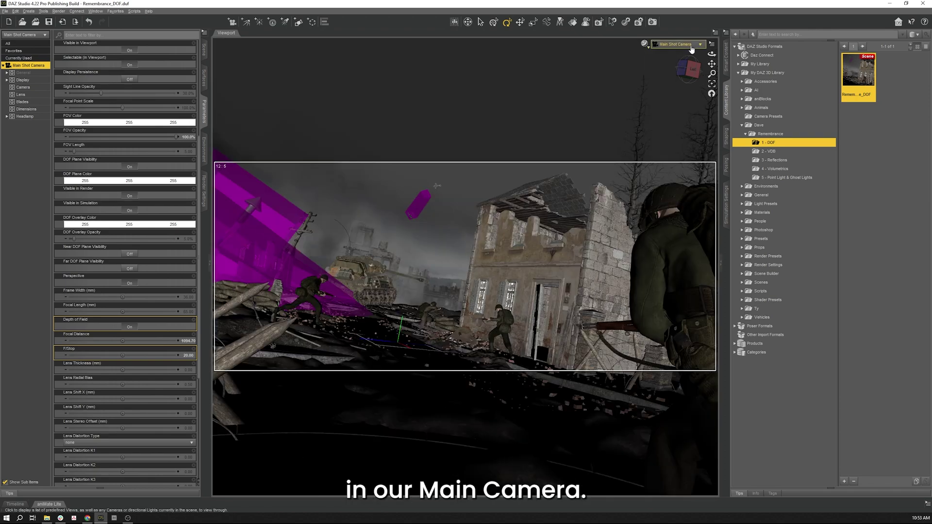
{"action": "left_click", "coordinate": [691, 43]}
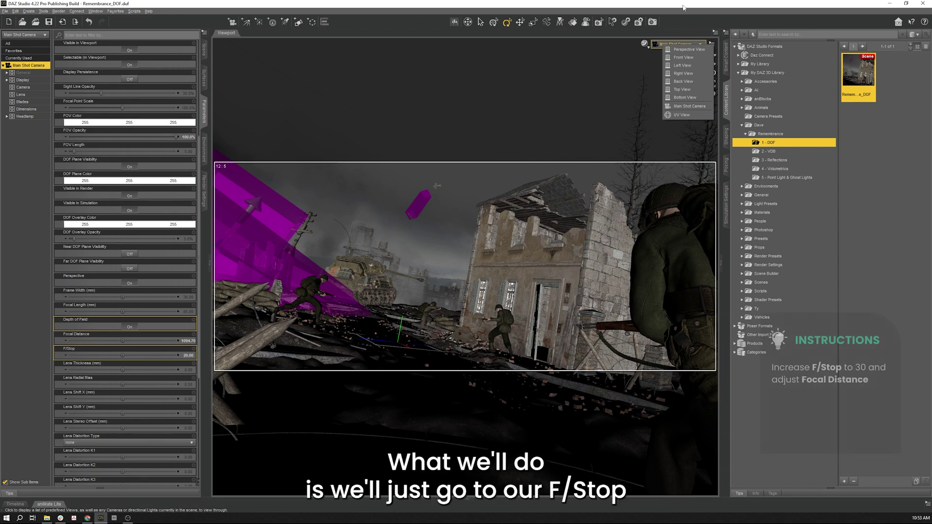
{"action": "left_click", "coordinate": [689, 105]}
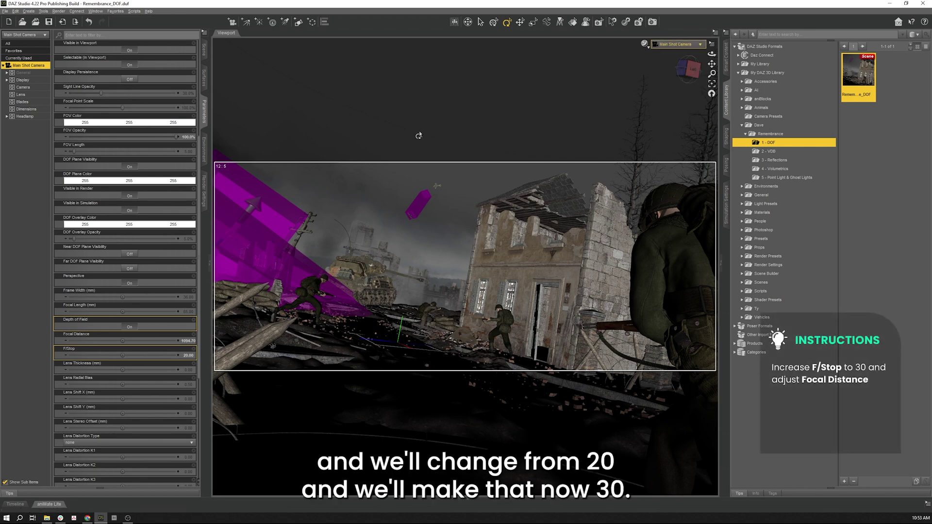
Set F/Stop to 30, show the Far DOF Plane, and lower focal distance to 940.
{"action": "left_click", "coordinate": [184, 355]}
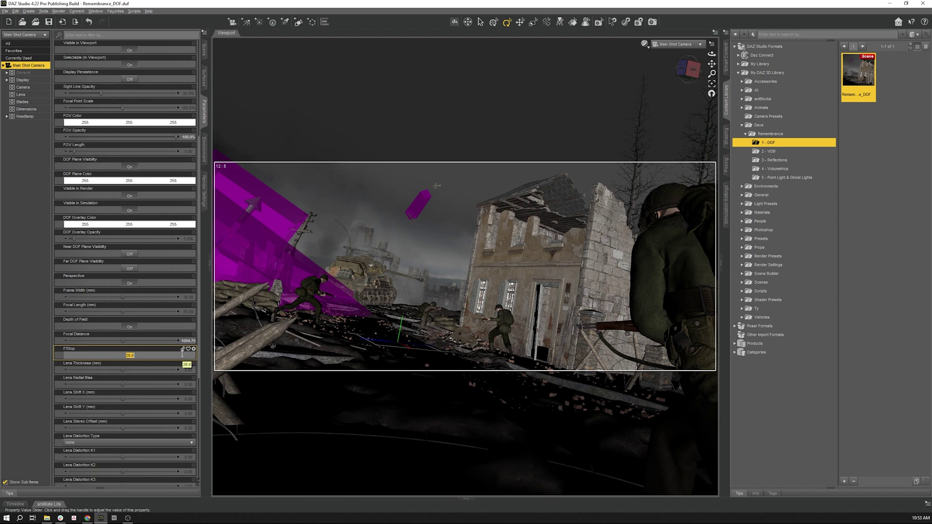
{"action": "type", "text": "30"}
{"action": "key", "text": "Return"}
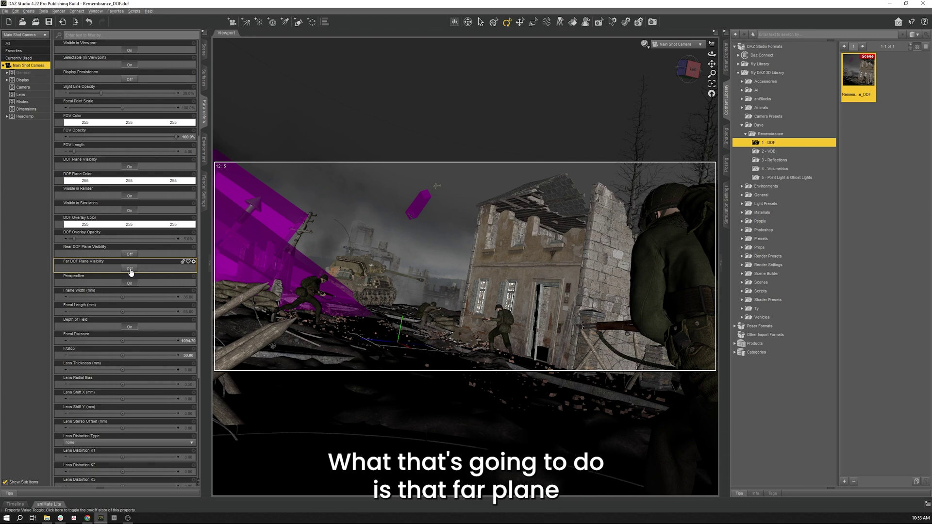
{"action": "left_click", "coordinate": [129, 269]}
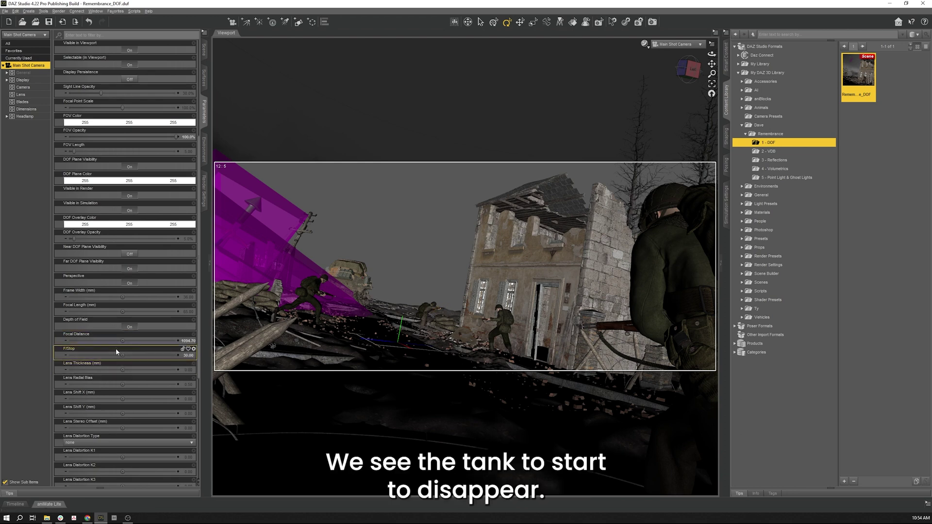
{"action": "left_click_drag", "start_coordinate": [122, 340], "coordinate": [95, 341]}
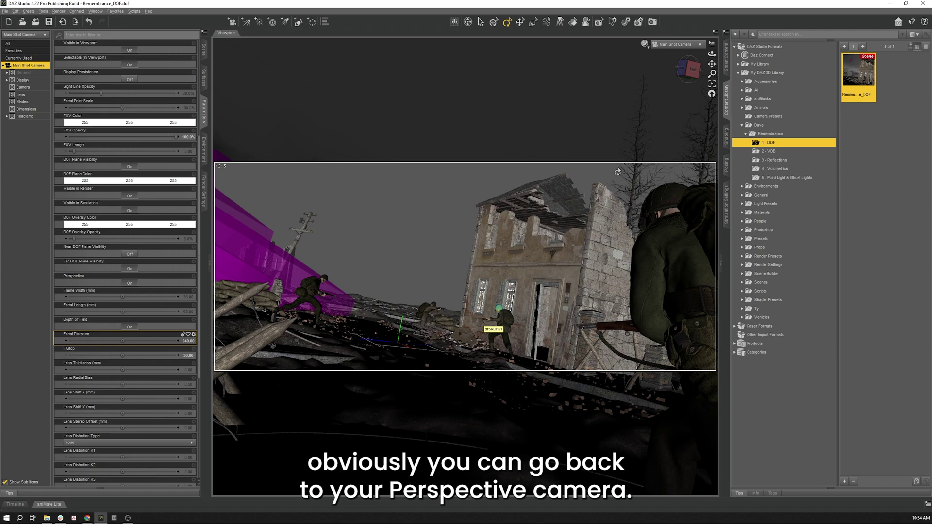
Switch to the Perspective View and orbit around to inspect the DOF planes.
{"action": "left_click", "coordinate": [686, 44]}
{"action": "left_click", "coordinate": [685, 48]}
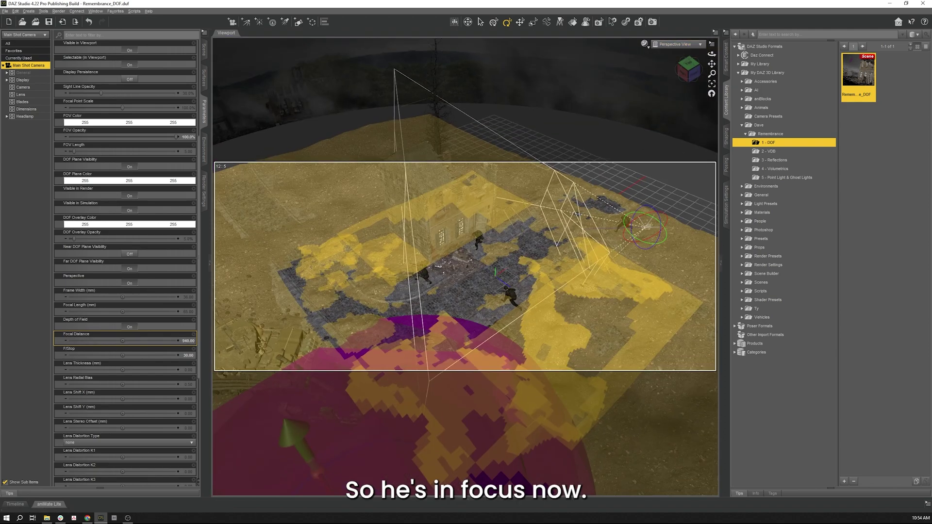
{"action": "middle_click_drag", "start_coordinate": [466, 266], "coordinate": [544, 258]}
{"action": "middle_click_drag", "start_coordinate": [558, 384], "coordinate": [576, 383]}
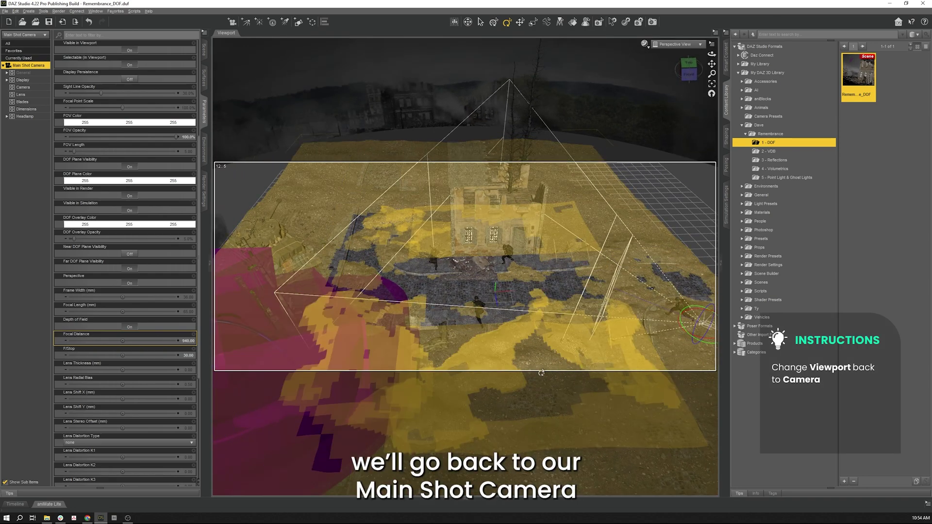
{"action": "middle_click_drag", "start_coordinate": [600, 391], "coordinate": [605, 375]}
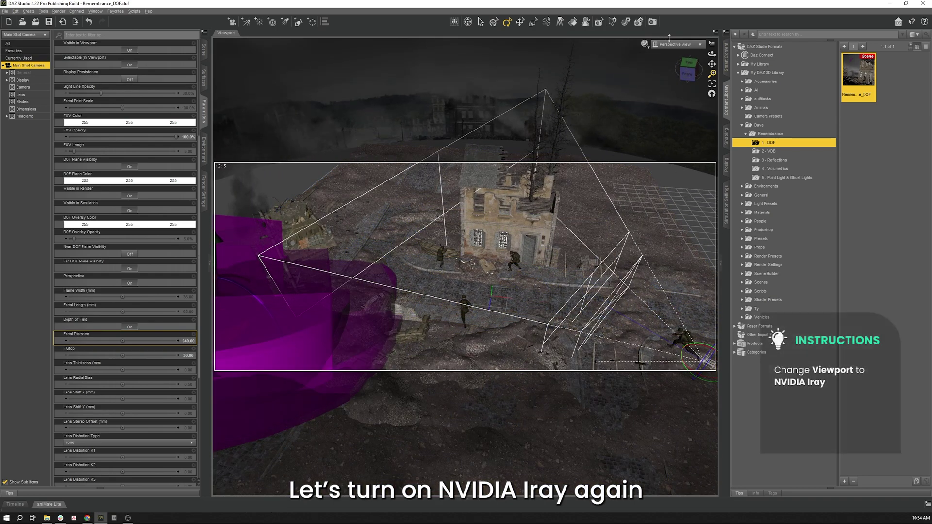
Go back to the Main Shot Camera view with the NVIDIA Iray preview.
{"action": "left_click", "coordinate": [676, 44]}
{"action": "left_click", "coordinate": [671, 105]}
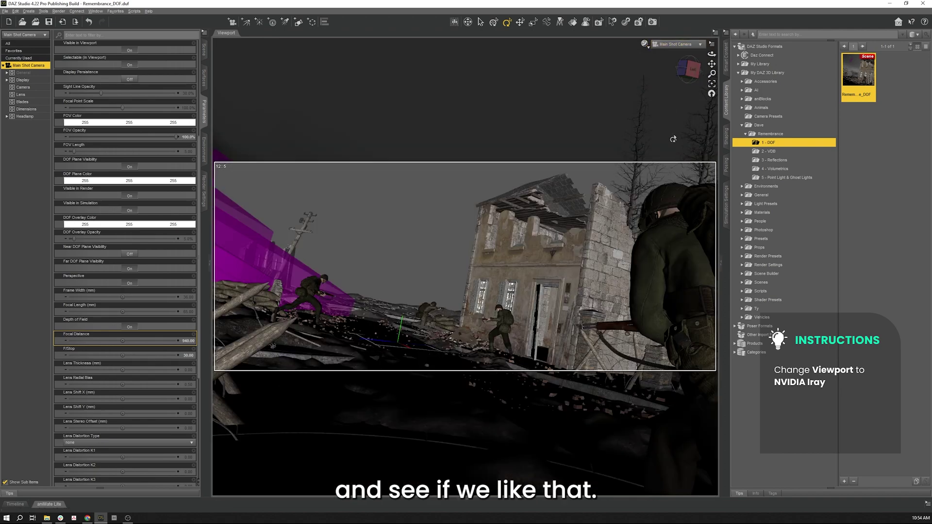
{"action": "left_click", "coordinate": [644, 44]}
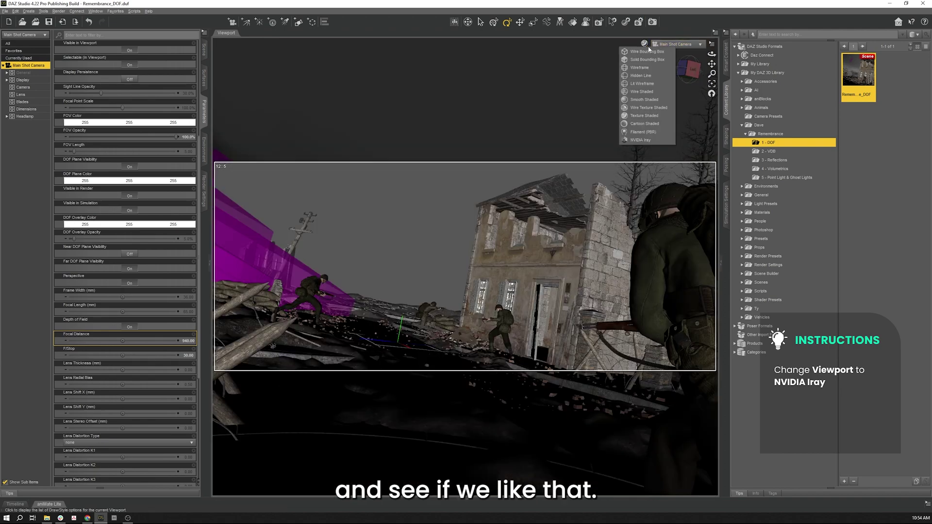
{"action": "left_click", "coordinate": [642, 141]}
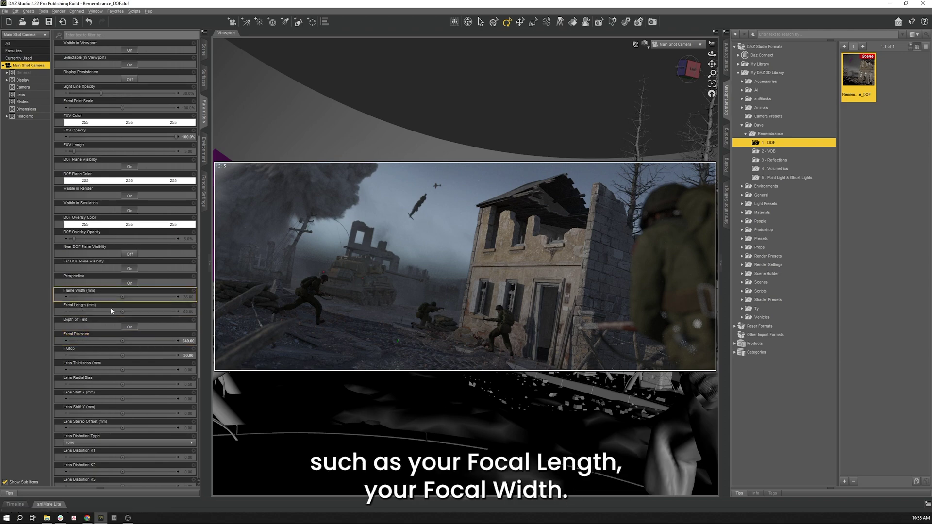
{"action": "left_click_drag", "start_coordinate": [123, 312], "coordinate": [145, 312]}
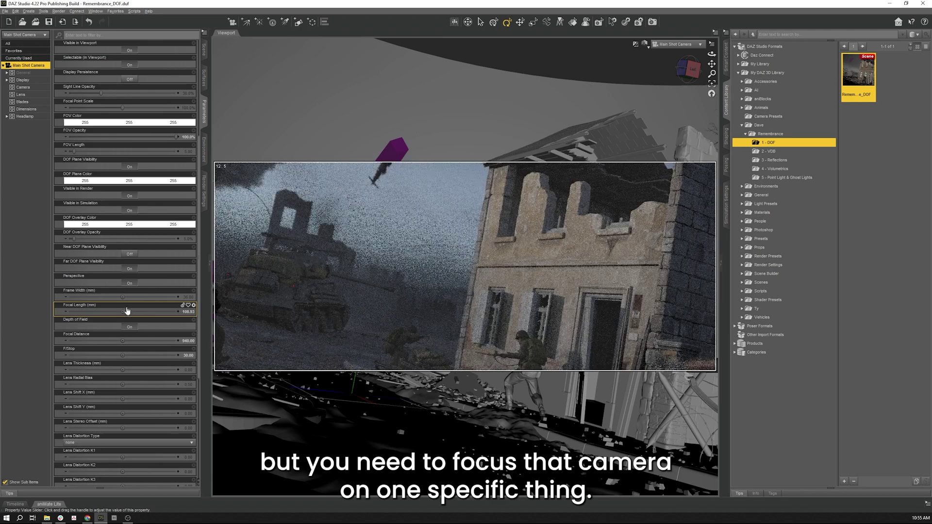
{"action": "key", "text": "ctrl+z"}
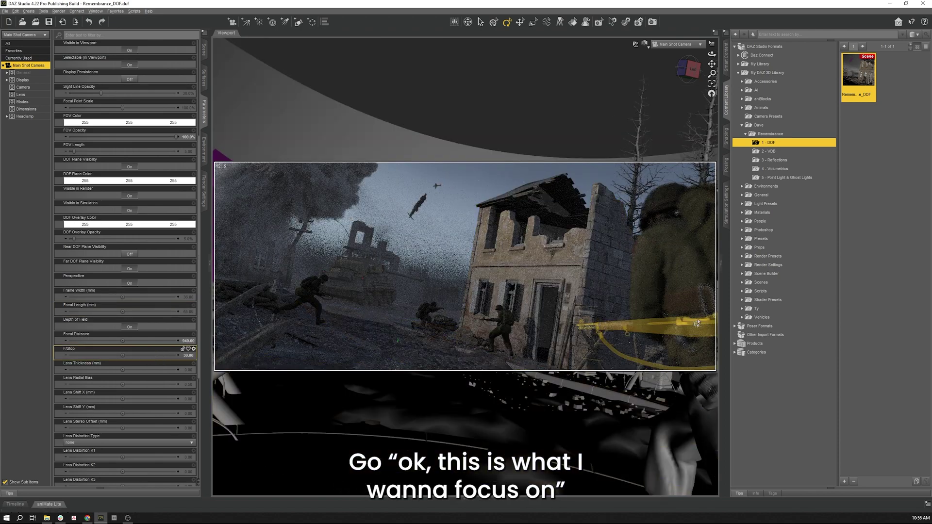